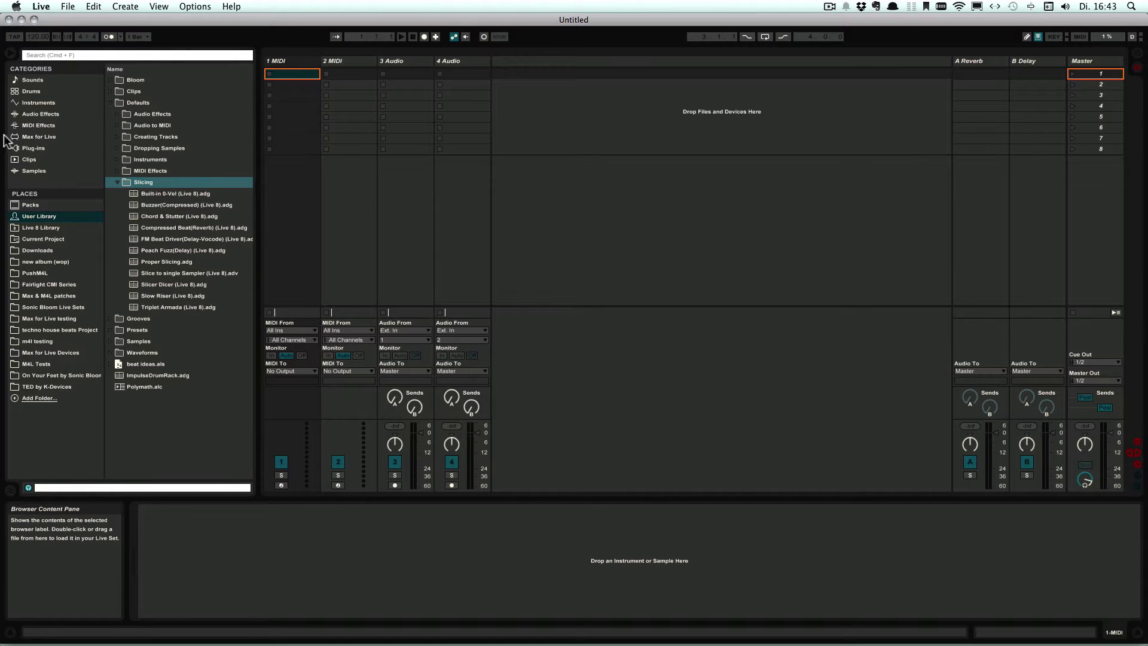
Load an empty Drum Rack on track 1 and put a Sampler on its bottom-left pad
click(31, 91)
drag(135, 95, 295, 66)
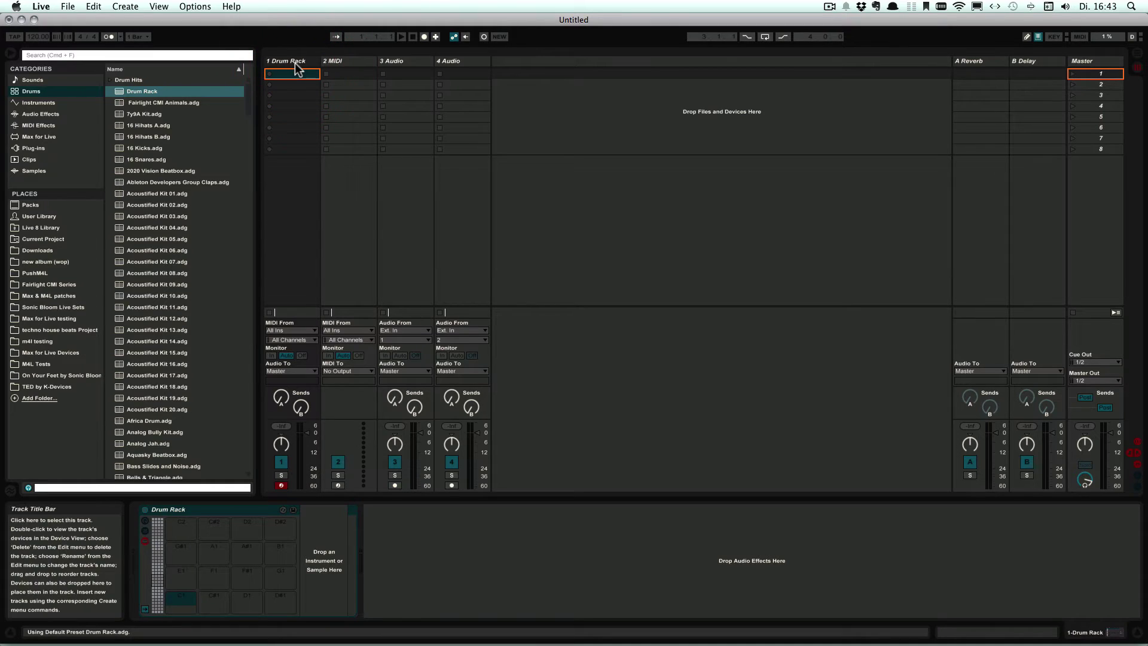
click(22, 103)
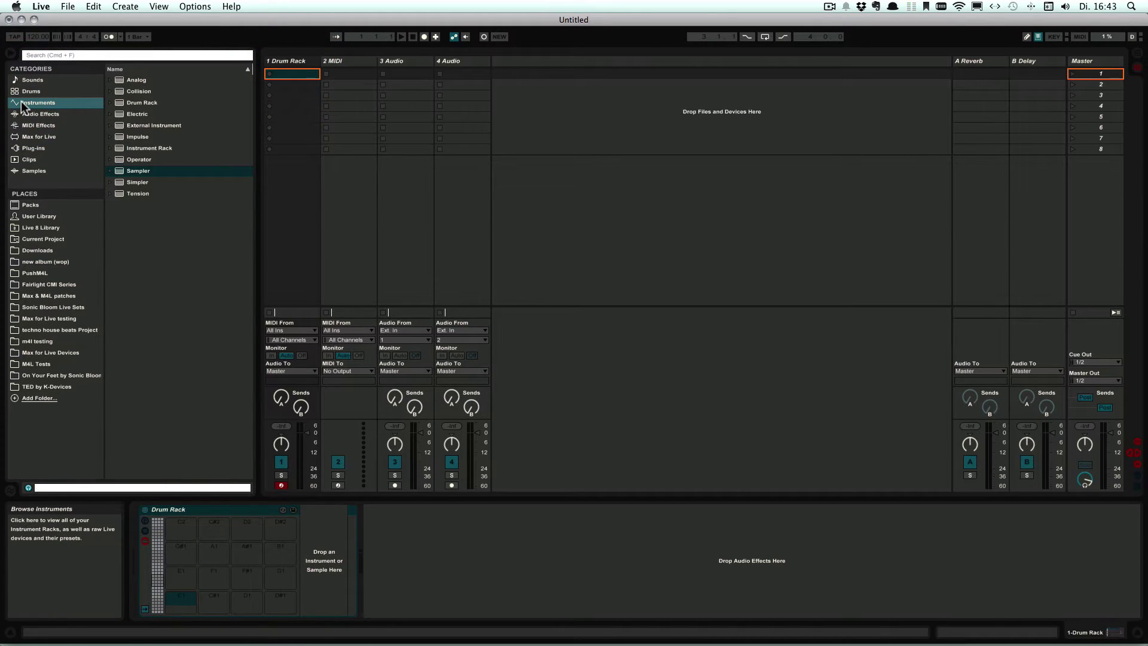
click(121, 170)
drag(121, 173, 183, 603)
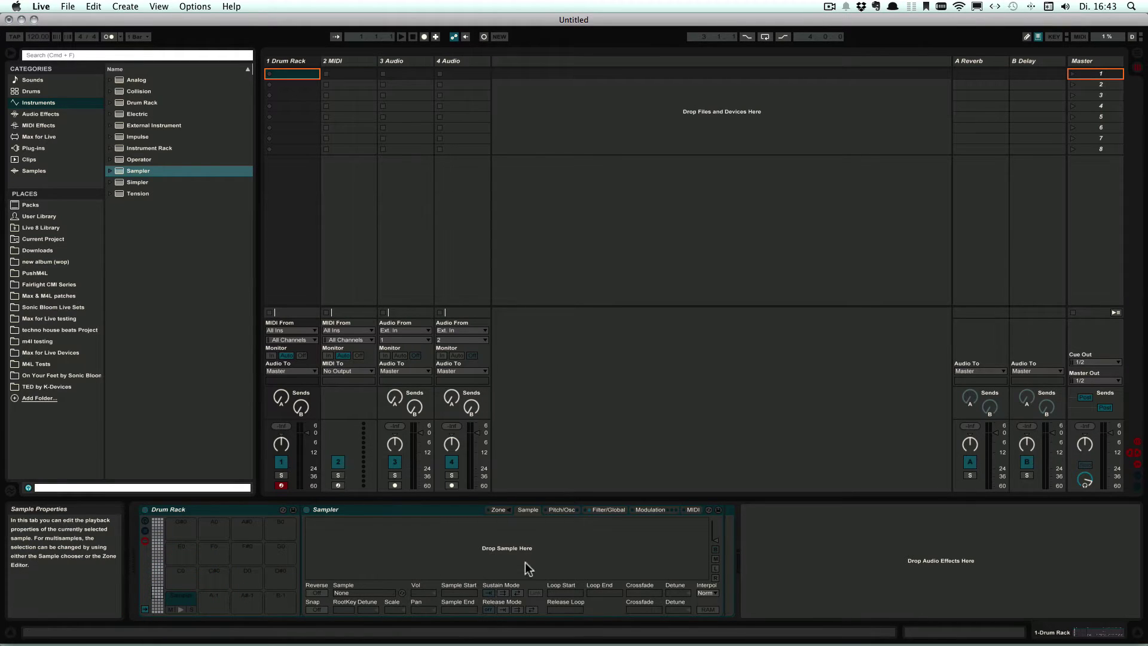
Set the Sampler's global volume to -6 dB and switch off its filter
click(666, 512)
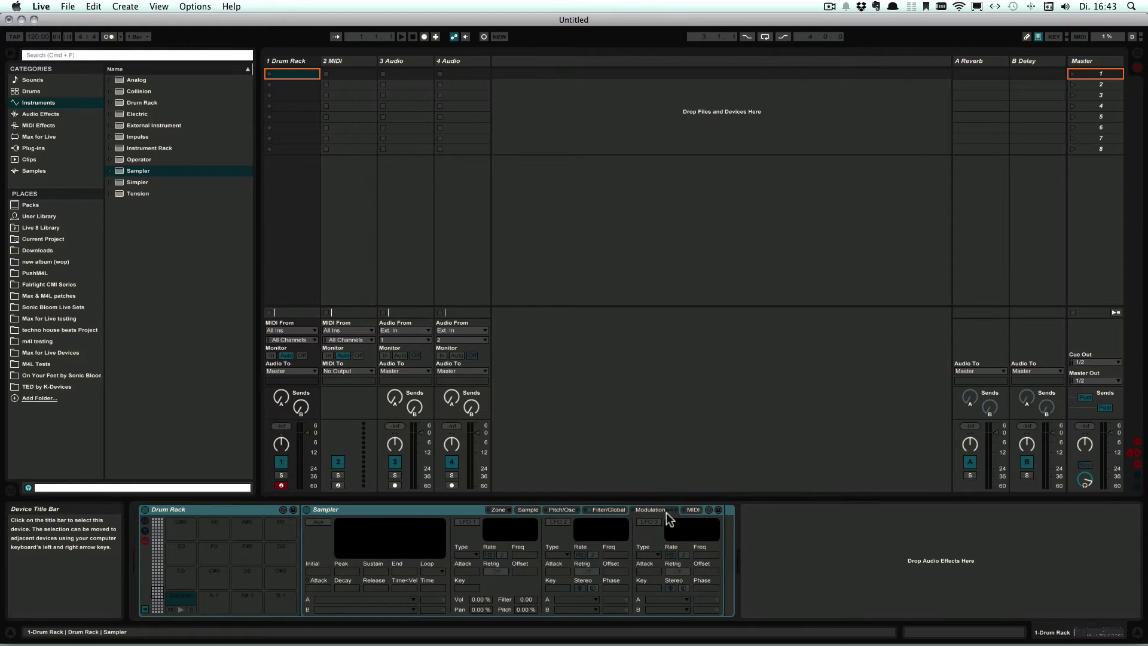
click(616, 509)
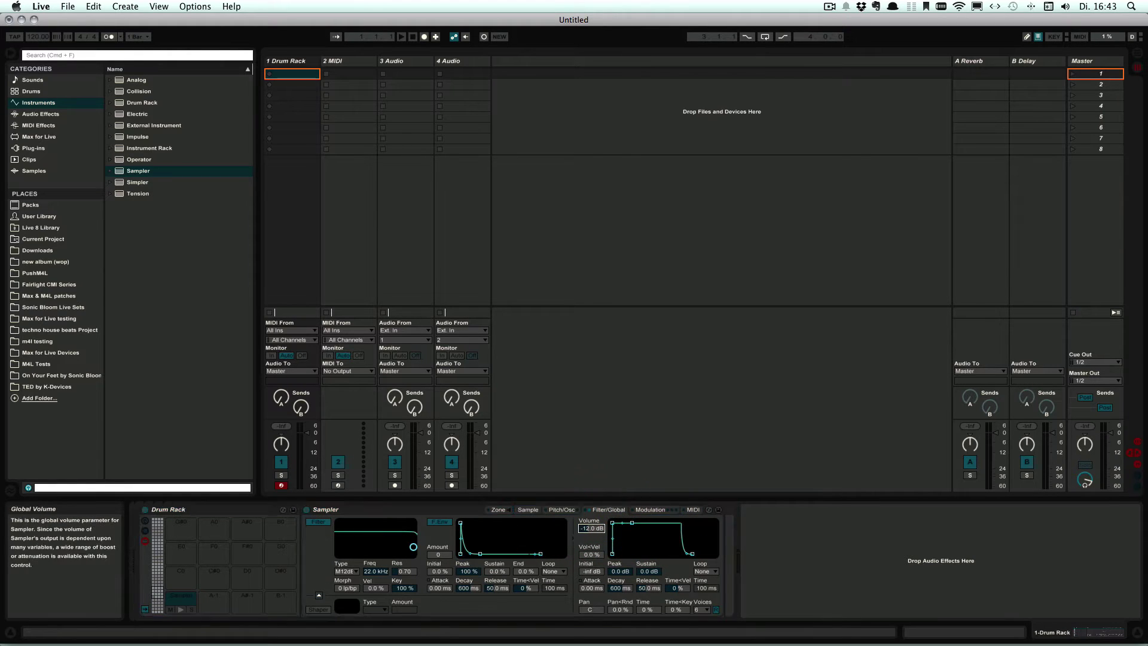
drag(592, 528, 591, 506)
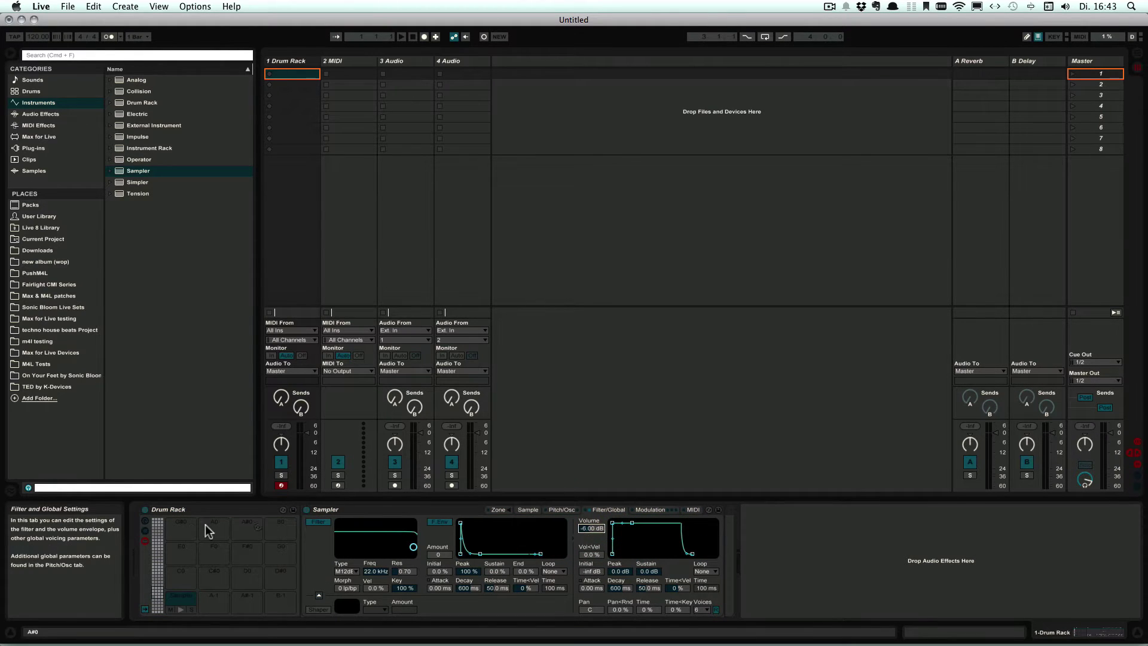
click(317, 521)
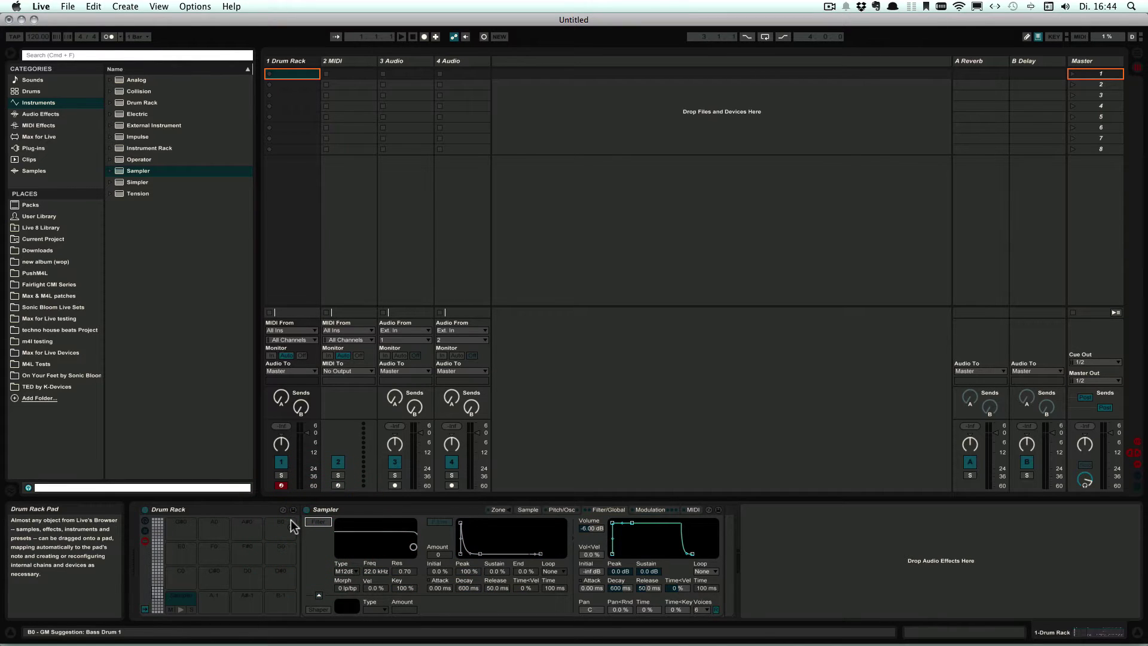
click(45, 117)
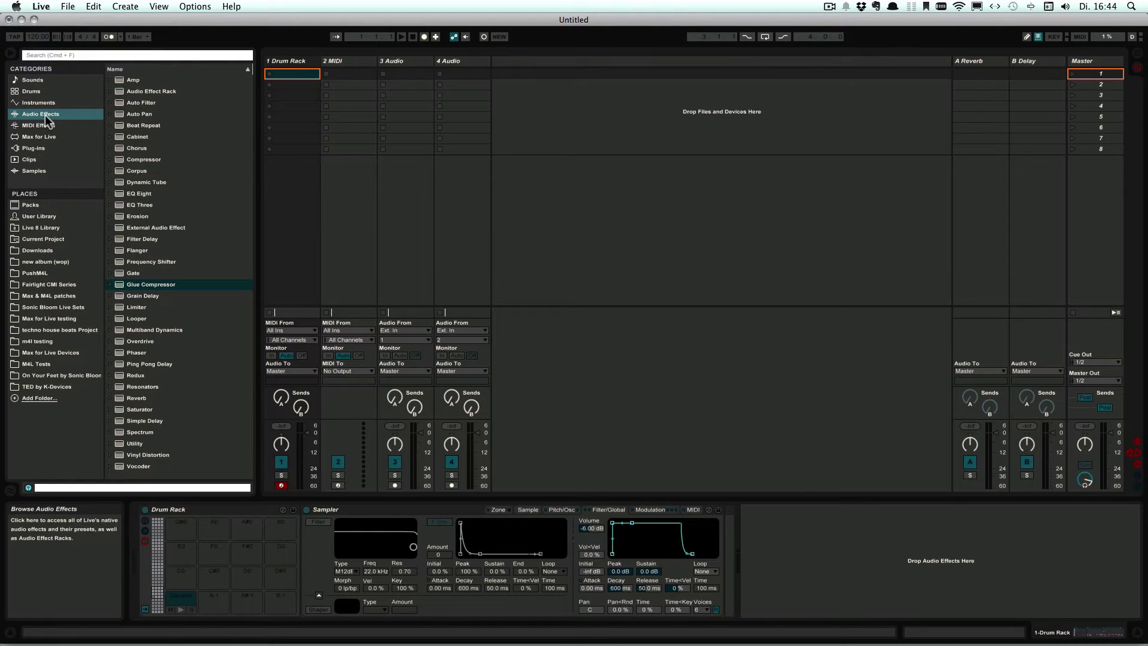
Add a Glue Compressor after the Sampler with 3 dB makeup gain, then show the macros
drag(119, 285, 729, 547)
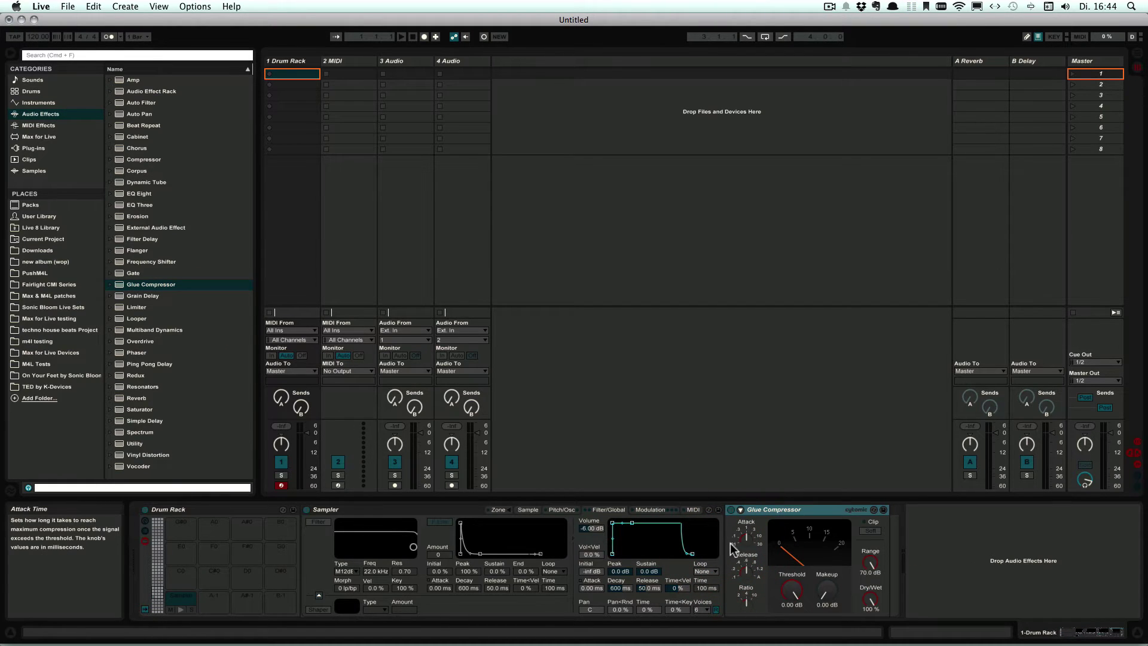
click(826, 605)
text(3)
key(Return)
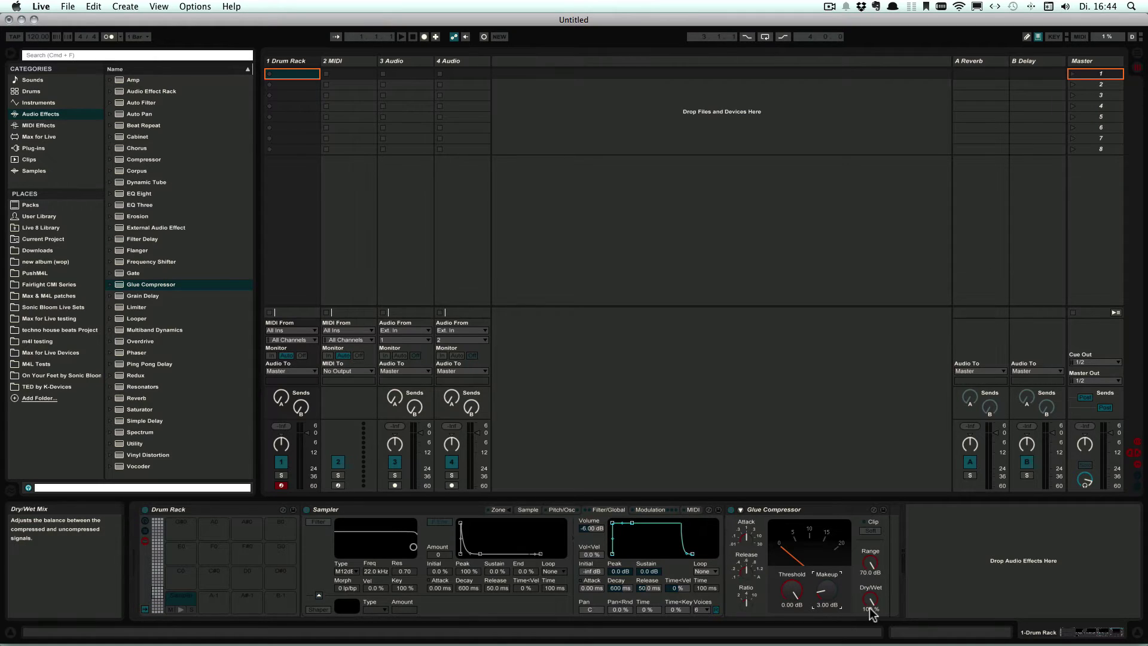
click(145, 520)
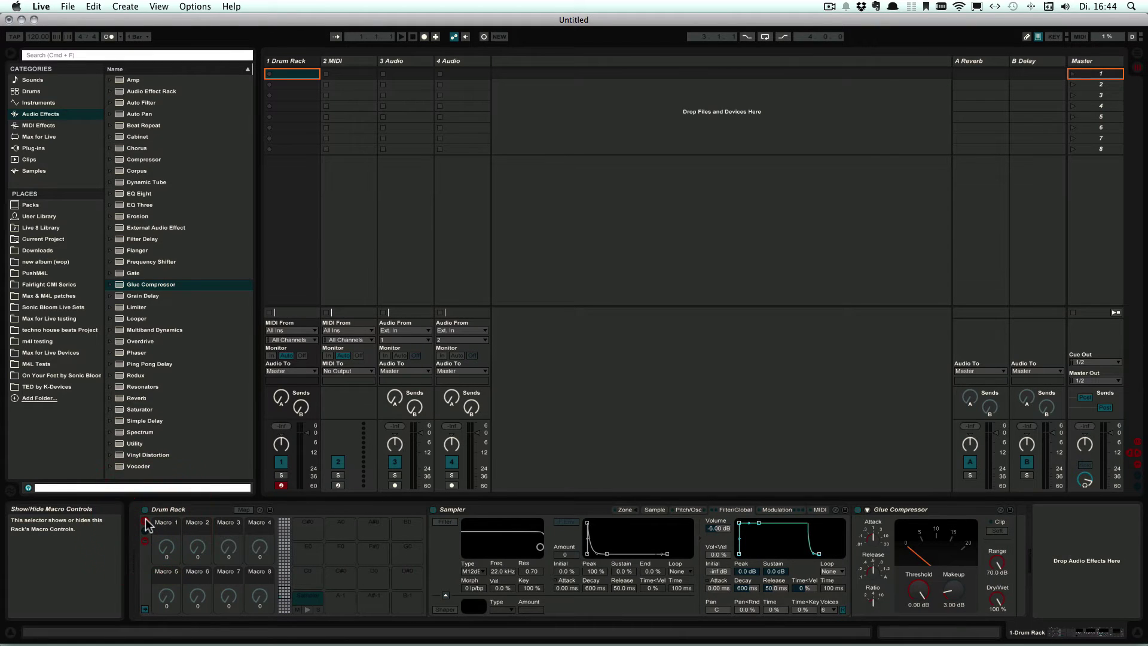
Map the Glue Compressor's Dry/Wet knob to the Drum Rack's Macro 8
right_click(994, 608)
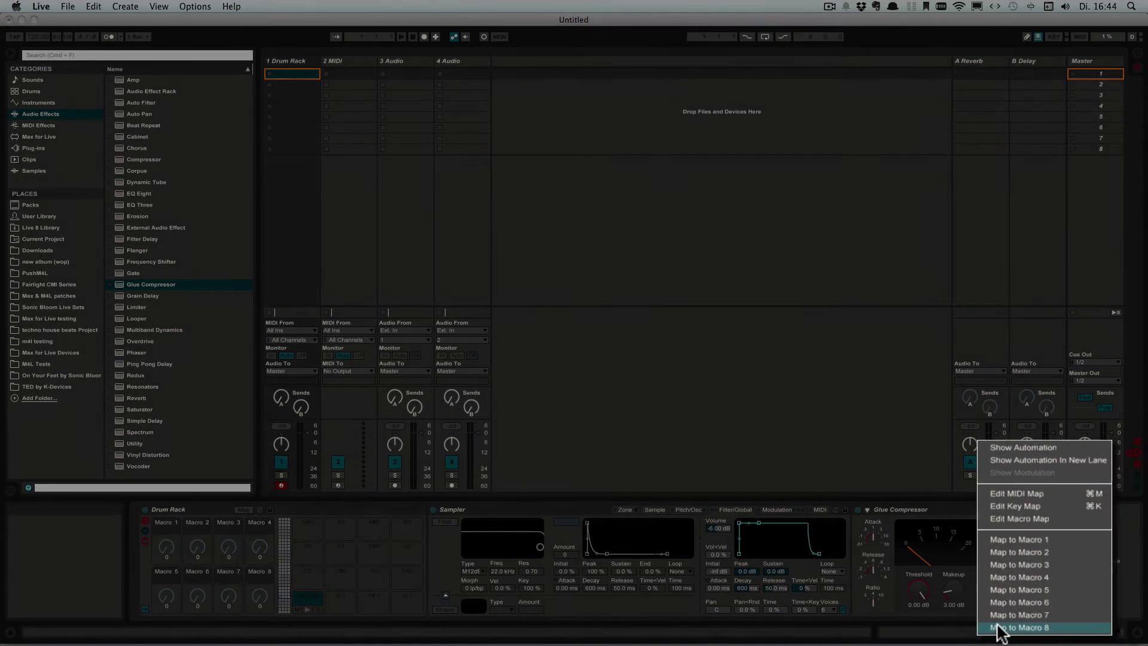
click(1021, 619)
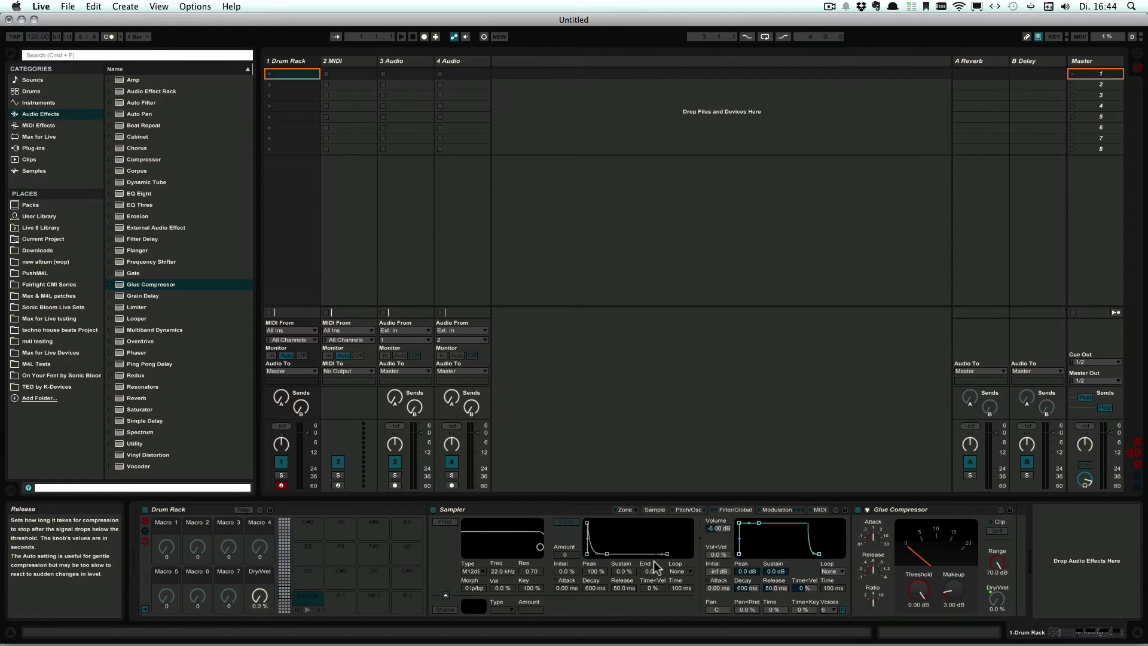
Save the Drum Rack as the preset 'Test' in the User Library's Slicing folder
click(38, 217)
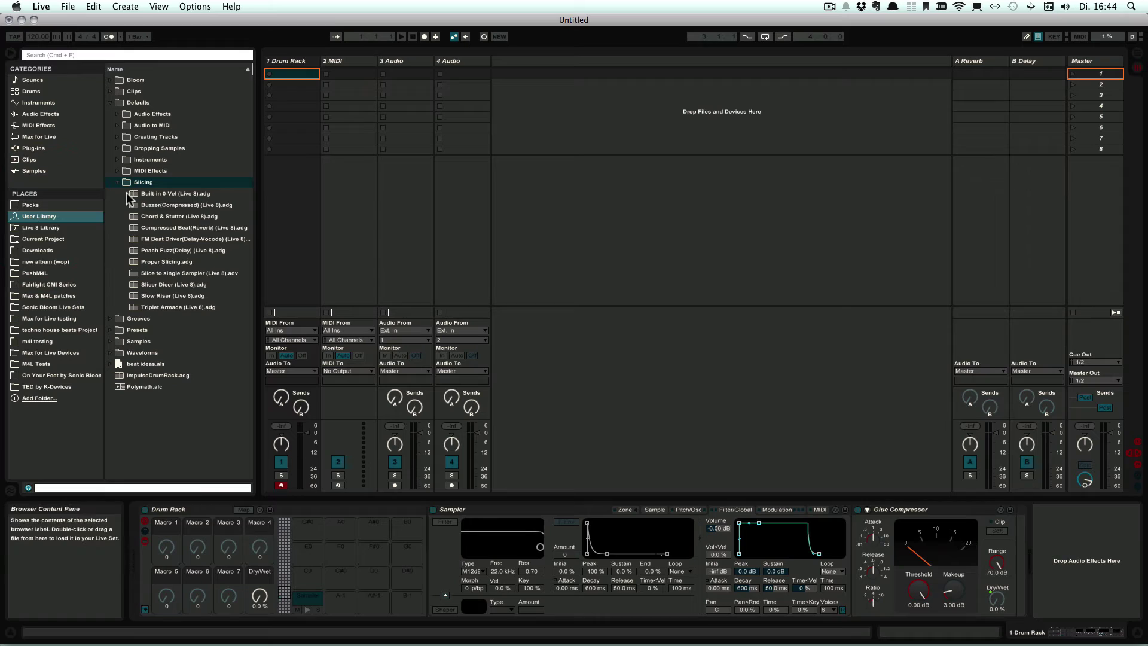
click(167, 511)
drag(166, 511, 146, 184)
click(170, 240)
drag(169, 240, 143, 240)
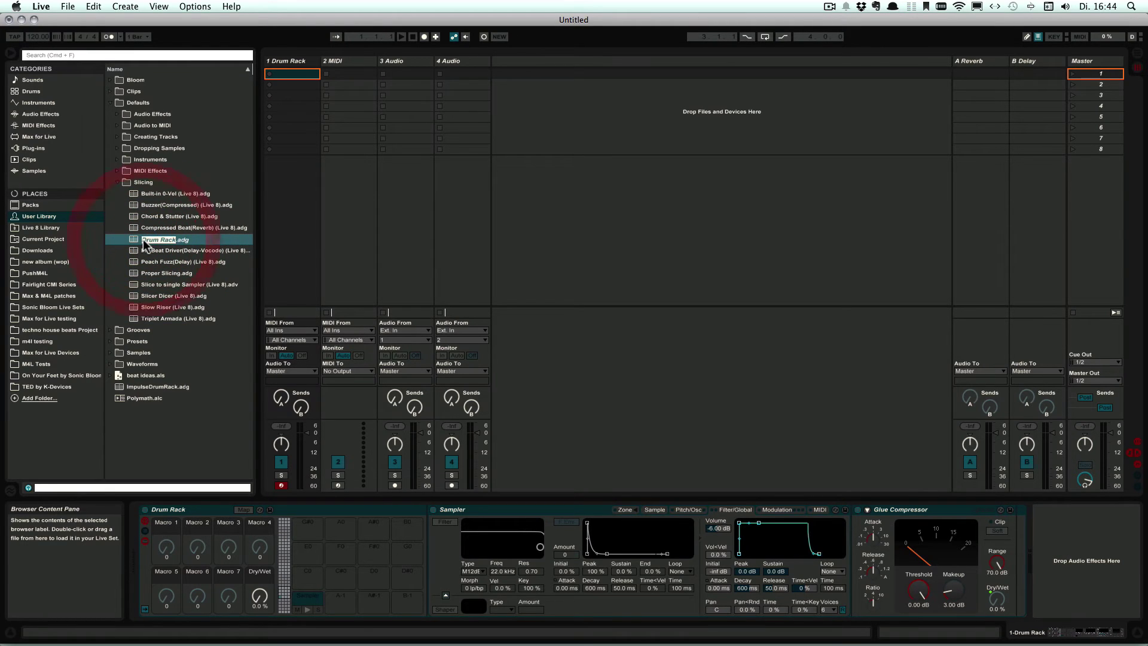
text(Test)
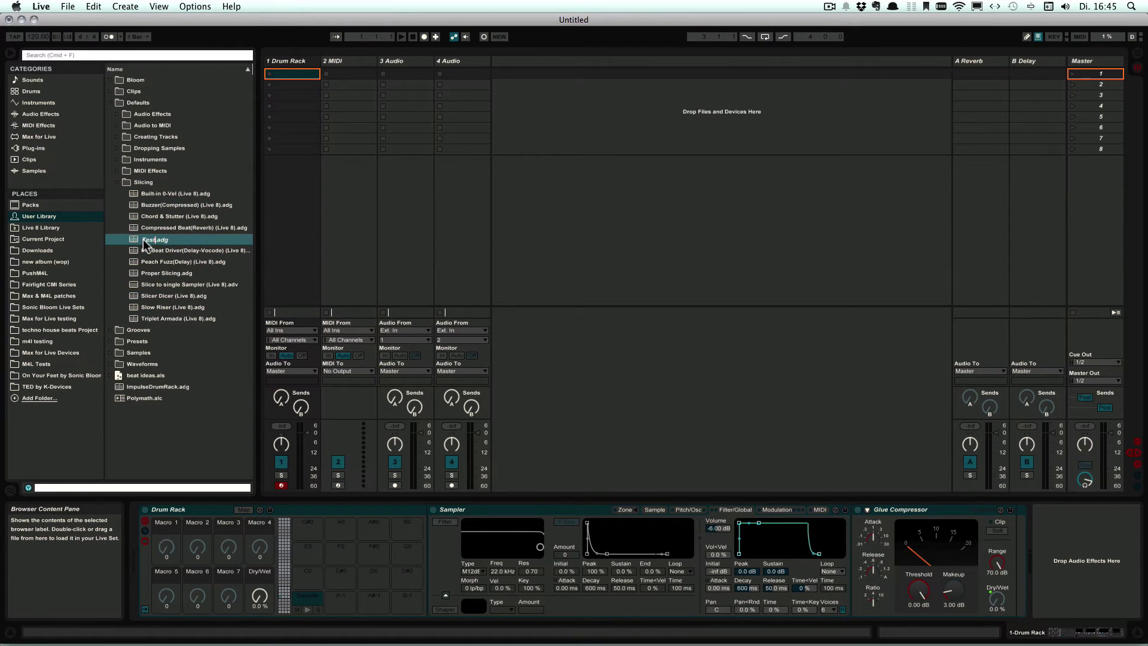
key(Return)
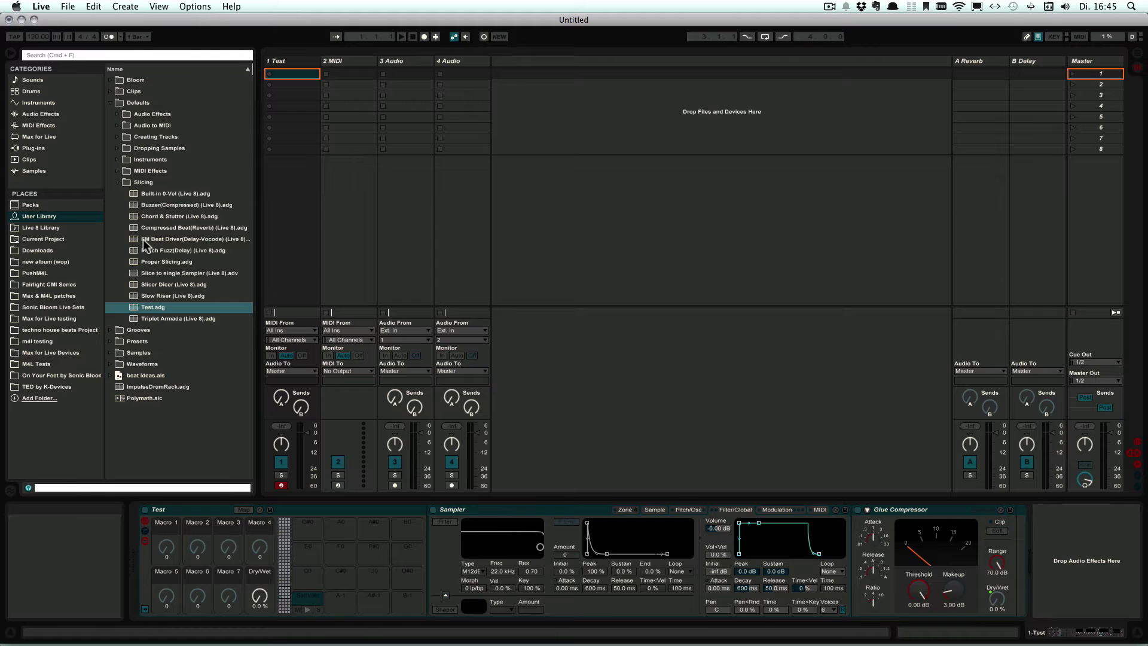
Place the 00DB_Kick_GMS_stylie.aif sample on track 3 Audio and enable Warp
click(52, 170)
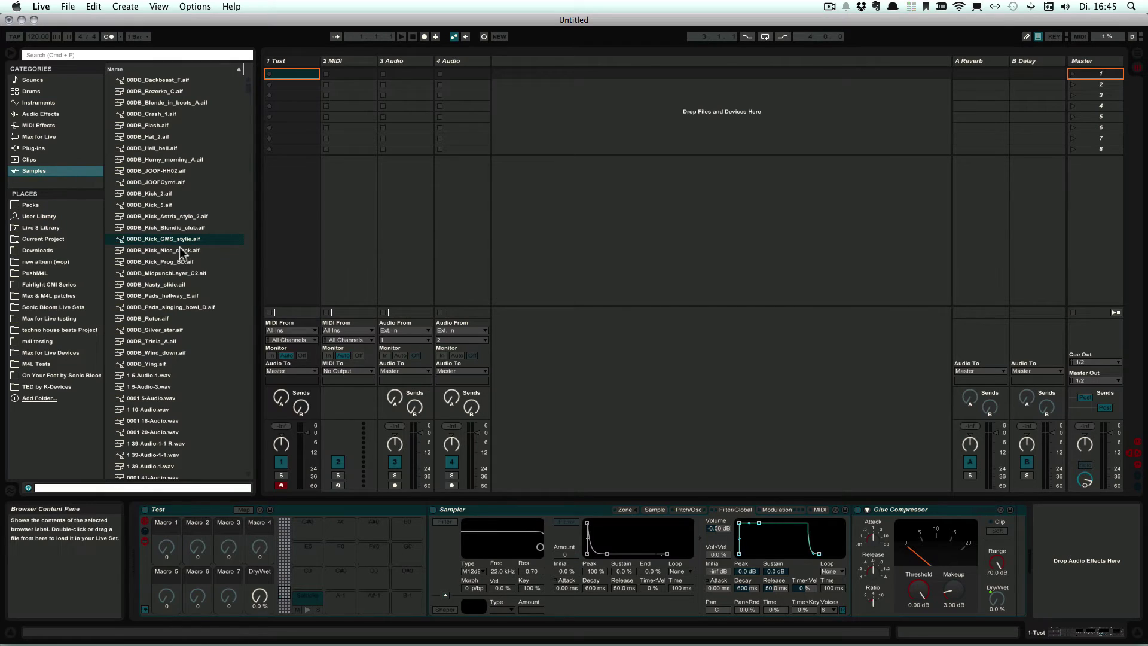
drag(145, 239, 399, 139)
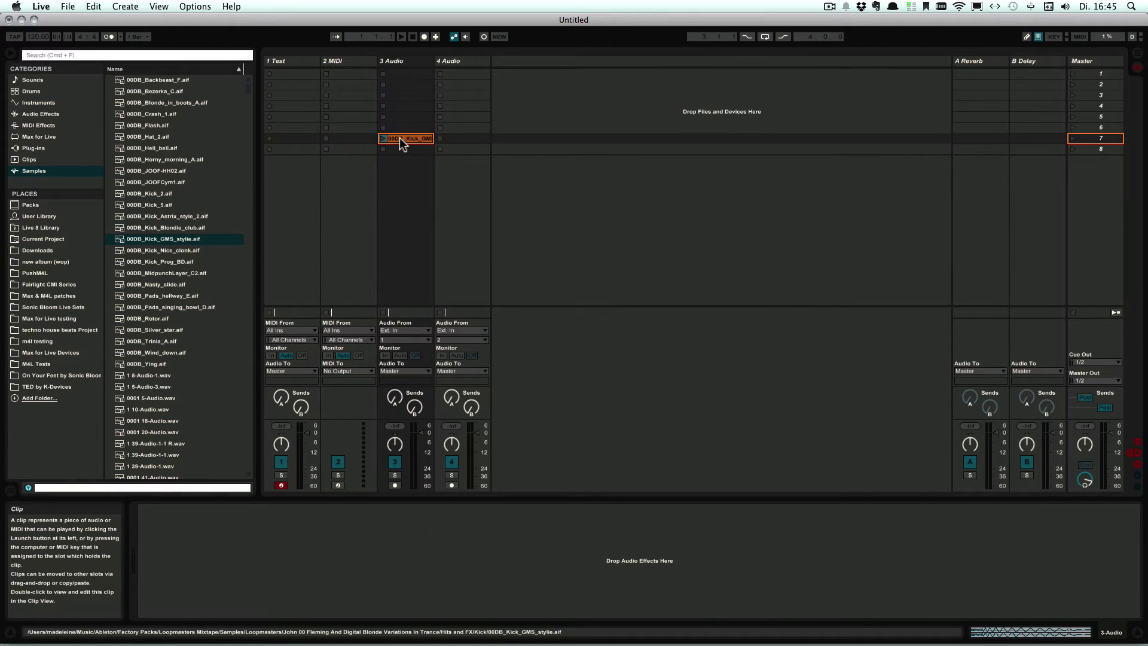
click(399, 139)
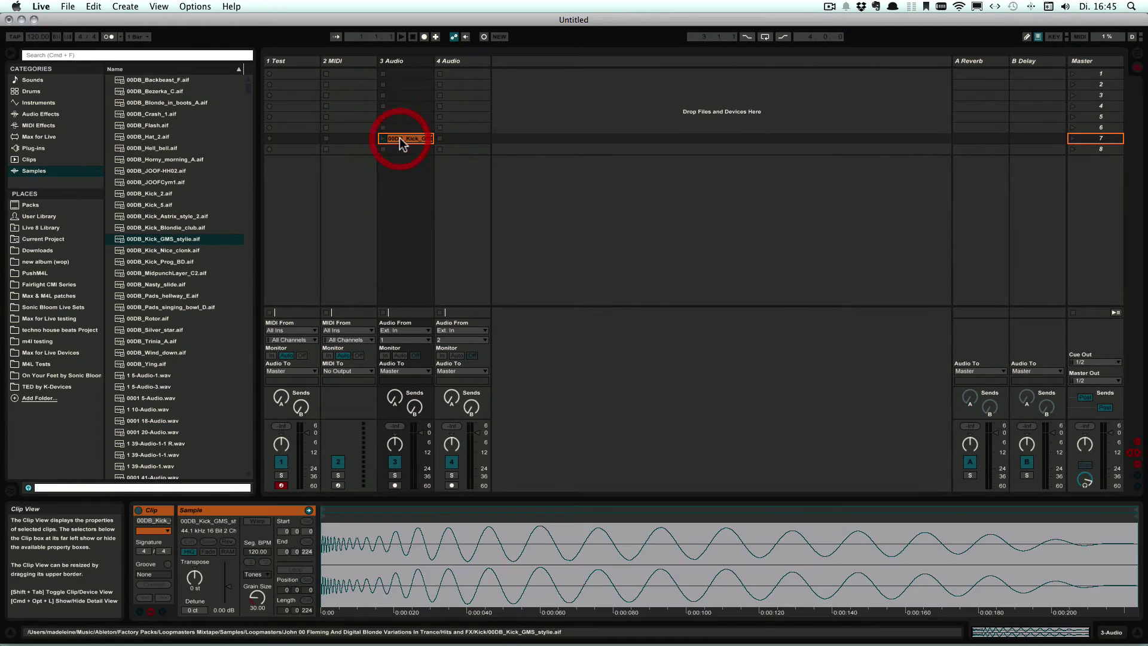
click(257, 520)
Add two warp markers along the kick's waveform and stop playback
double_click(620, 533)
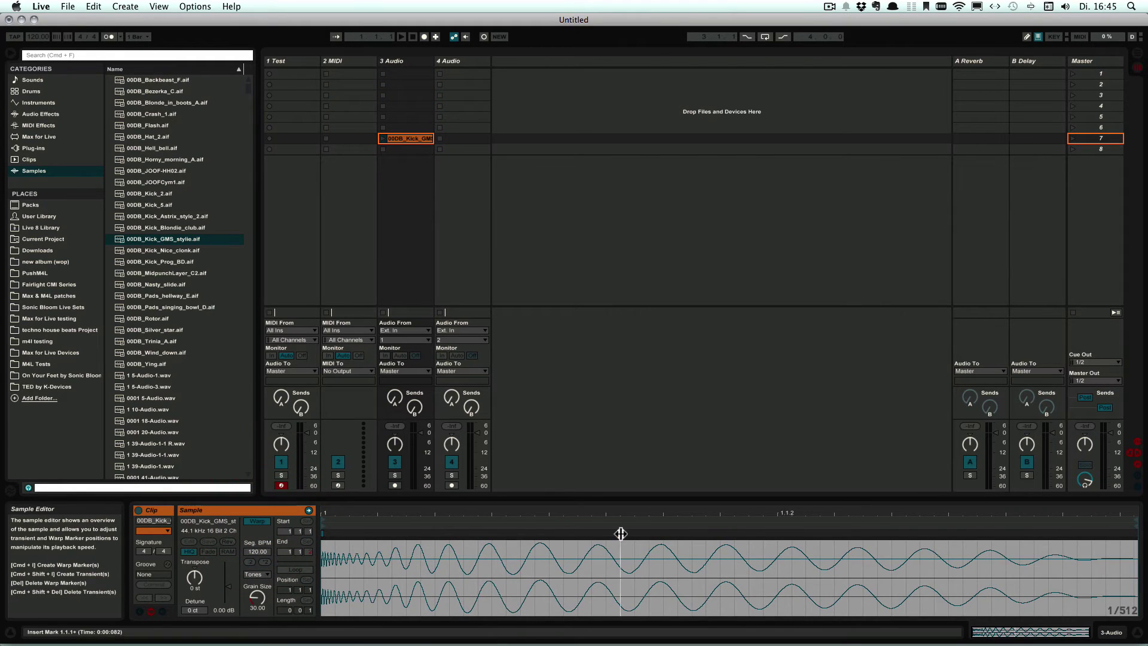
click(898, 530)
double_click(891, 531)
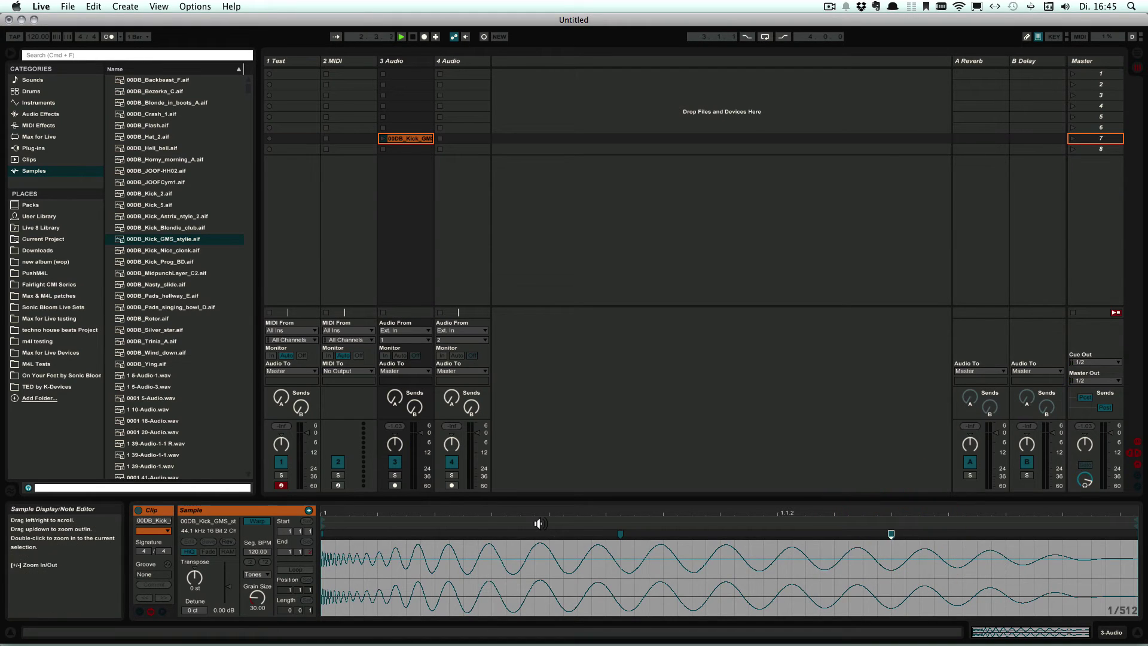
key(space)
Slice the kick clip per warp marker to a new MIDI track using the Test preset
right_click(398, 139)
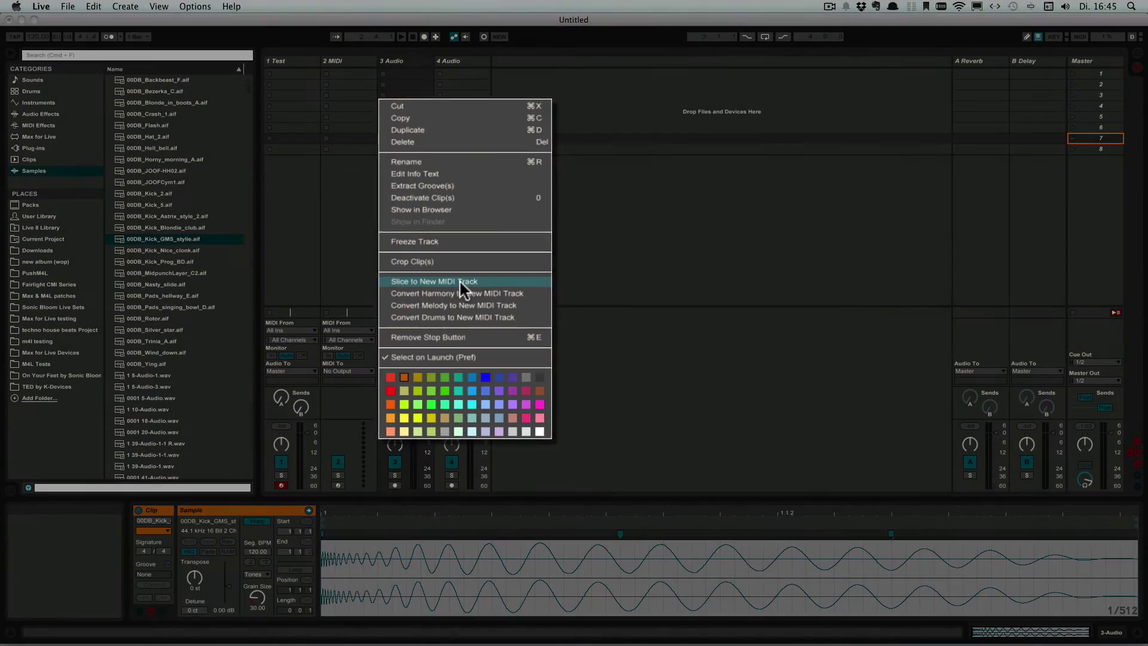
click(459, 278)
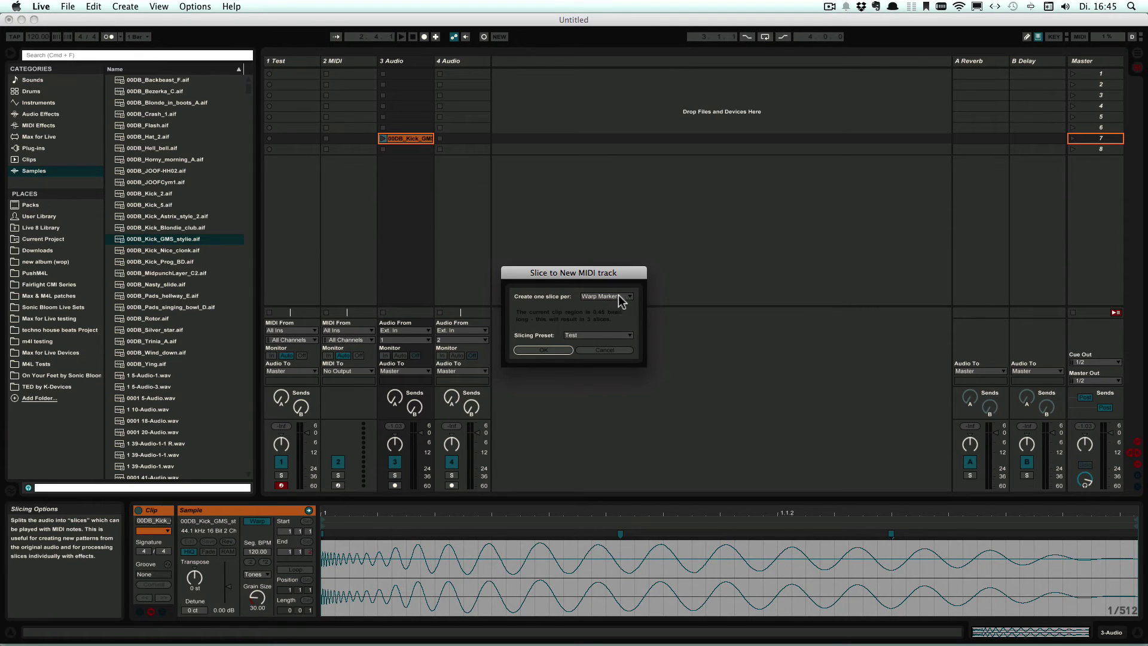
click(596, 334)
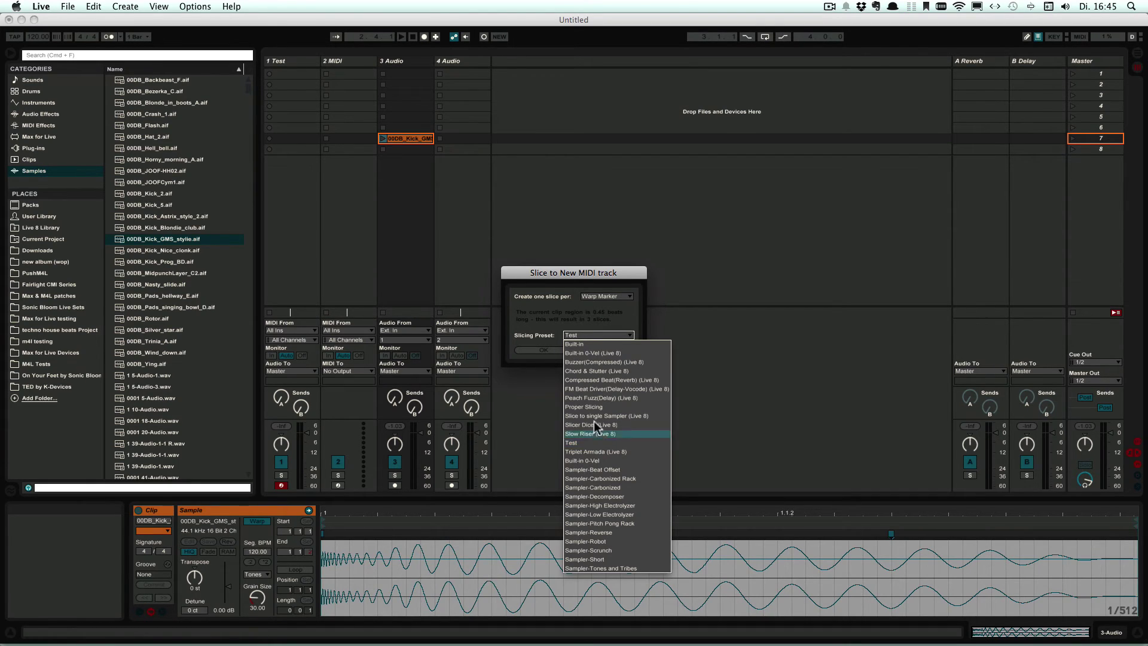
click(584, 344)
click(598, 297)
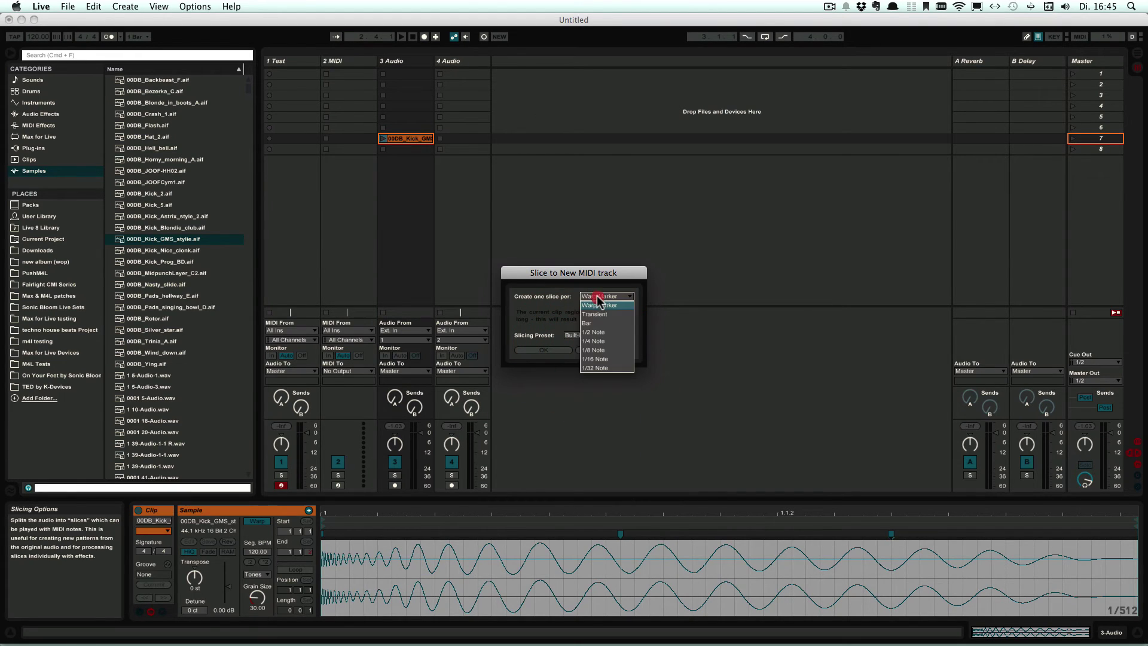
click(598, 314)
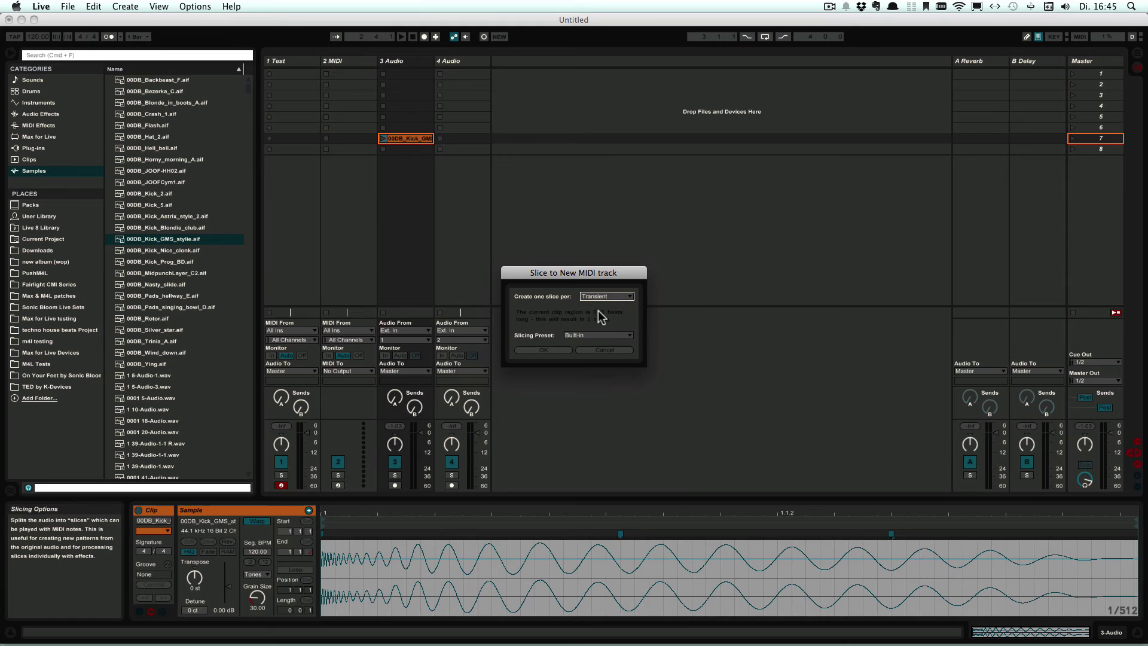
click(598, 296)
click(597, 308)
click(604, 335)
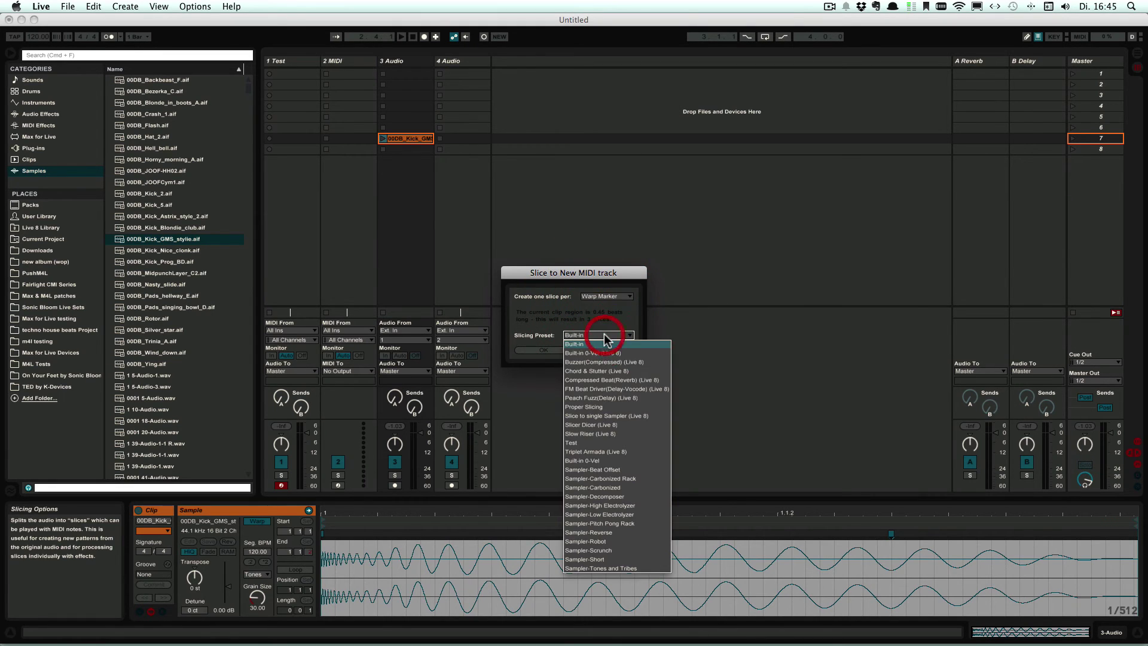
click(578, 443)
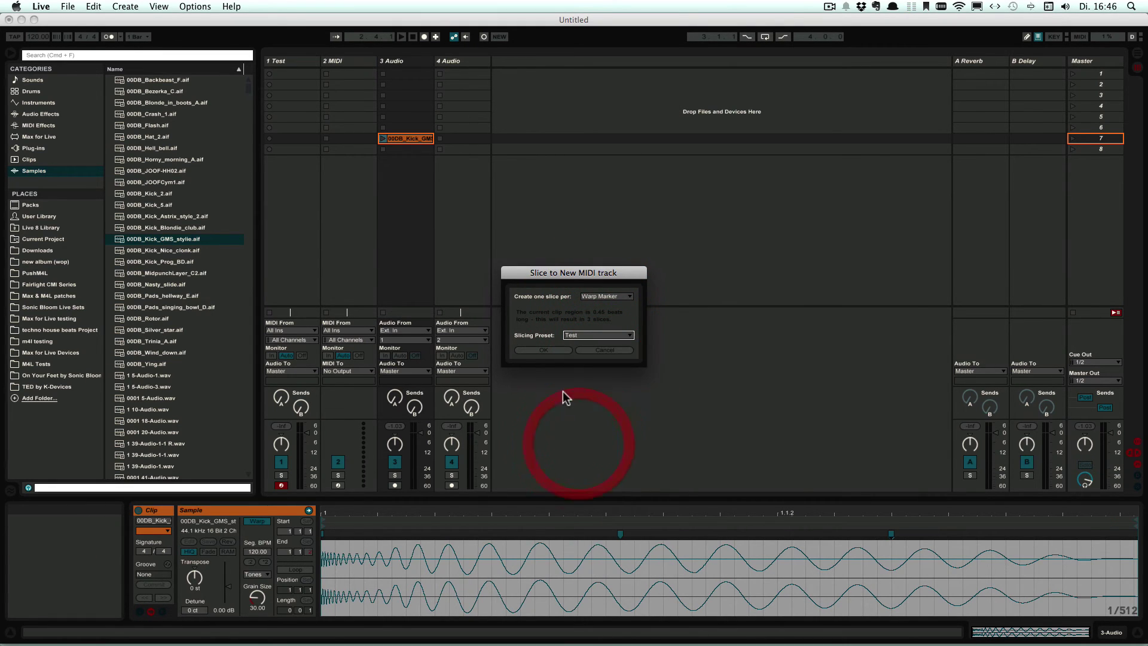
click(540, 350)
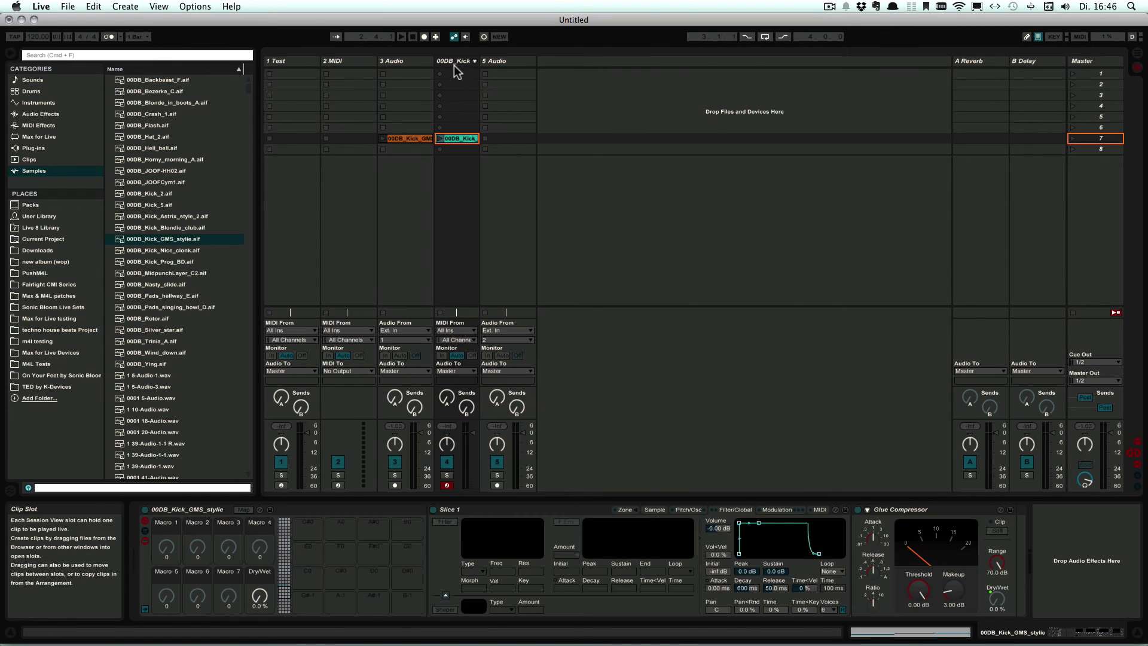
Select the new kick track and show Slice 1's Sampler Sample tab with its waveform
click(453, 63)
click(285, 583)
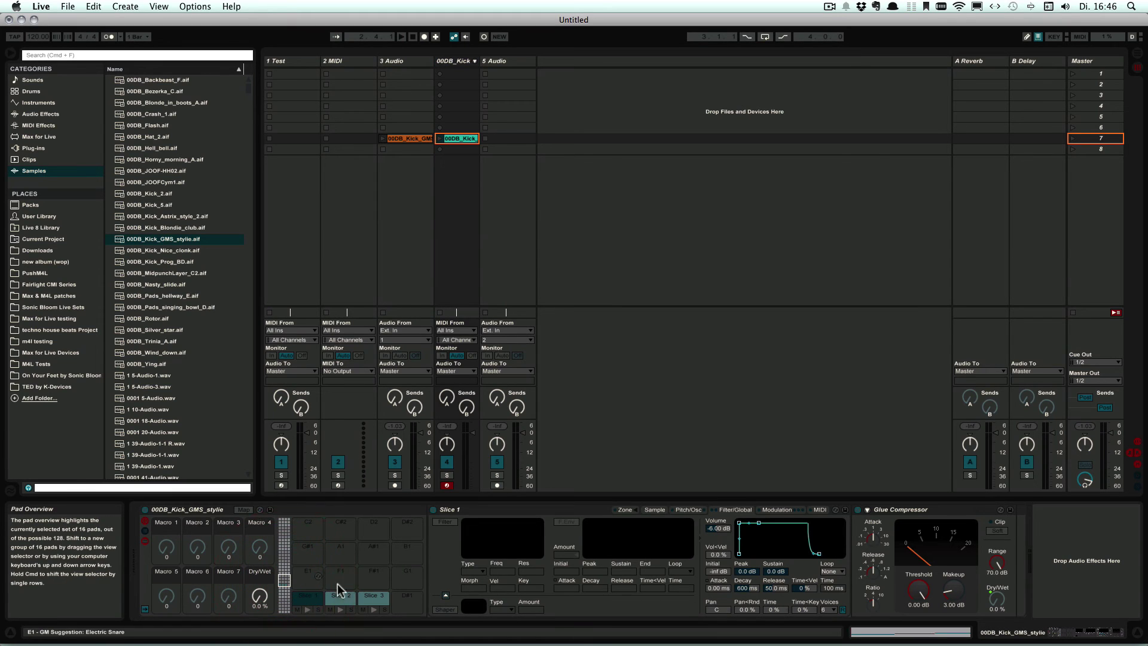
click(308, 600)
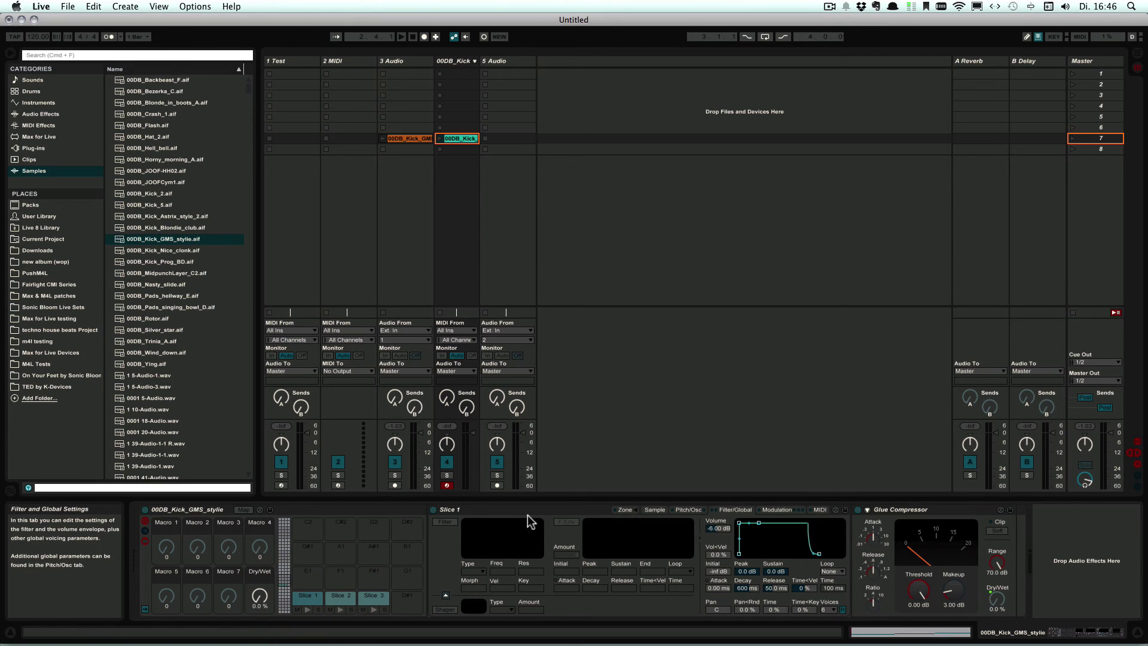
click(653, 510)
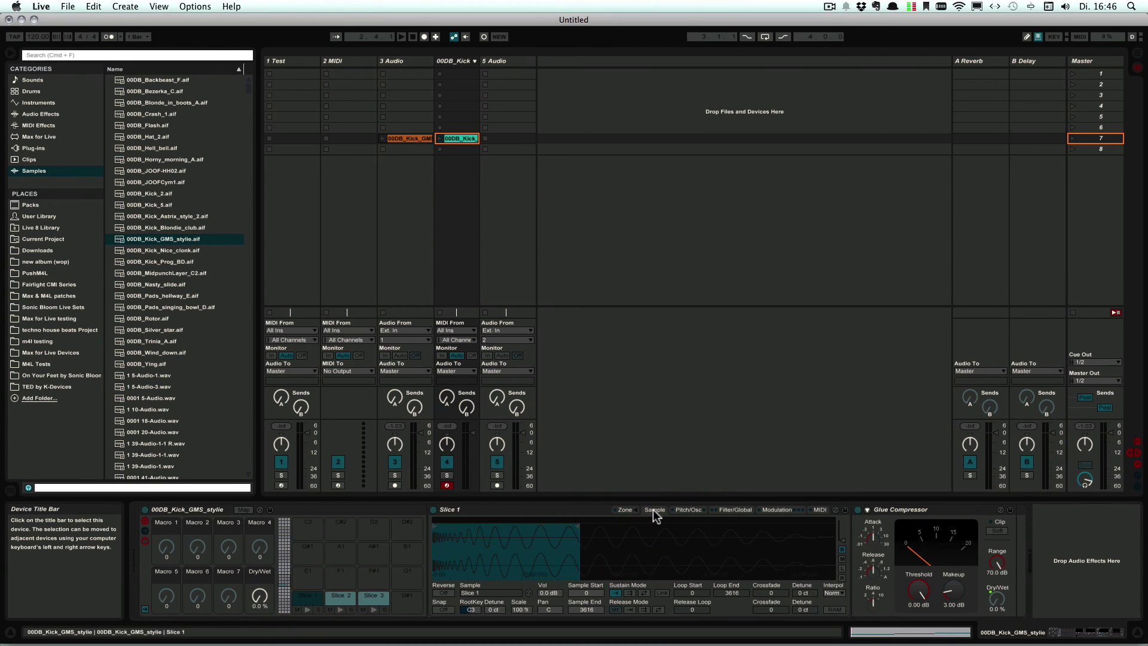